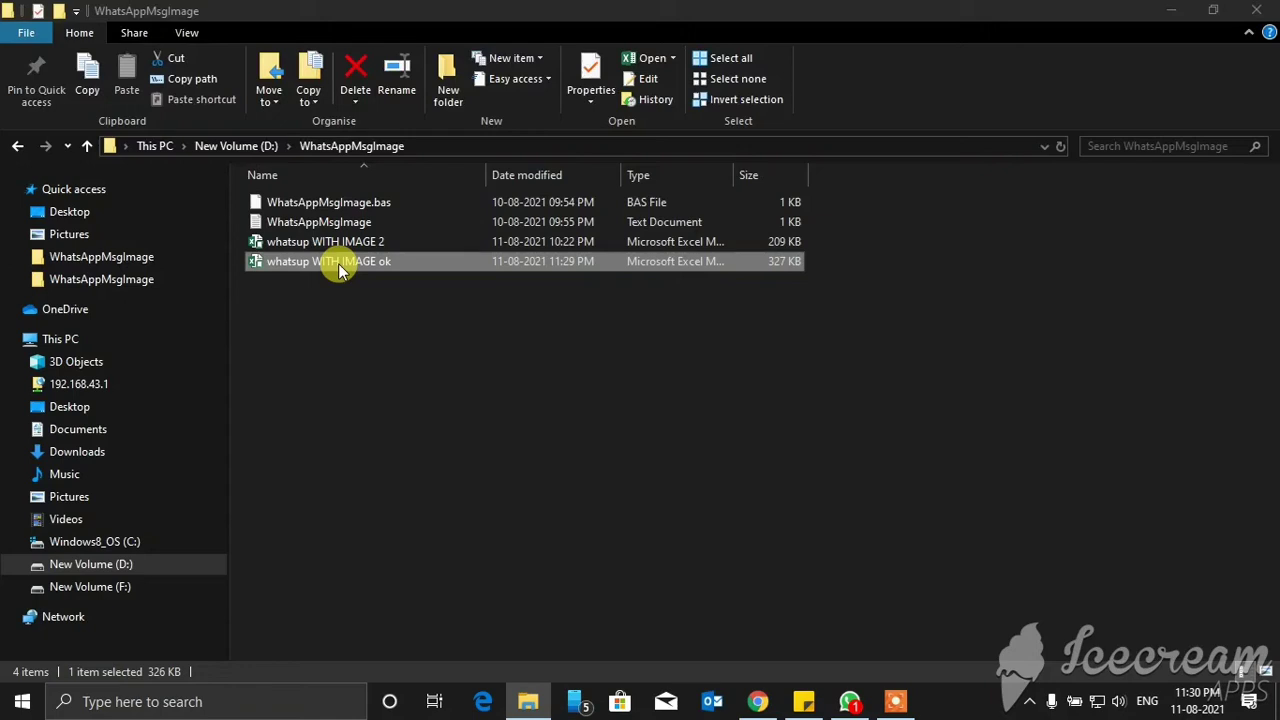
# Open the 'whatsup WITH IMAGE ok' workbook from D:\WhatsAppMsgImage in Excel.
pyautogui.doubleClick(339, 265)
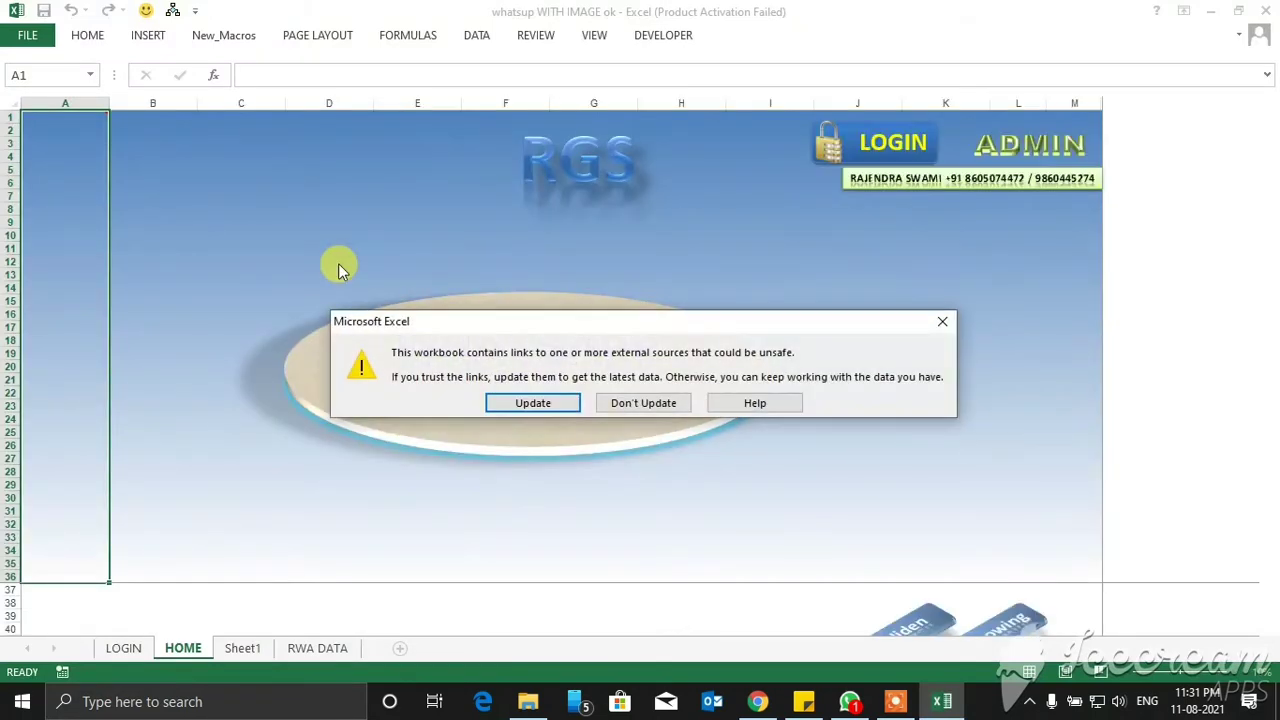
# Skip updating external links, dismiss the activation notice, and log in with the user ID and password.
pyautogui.click(637, 401)
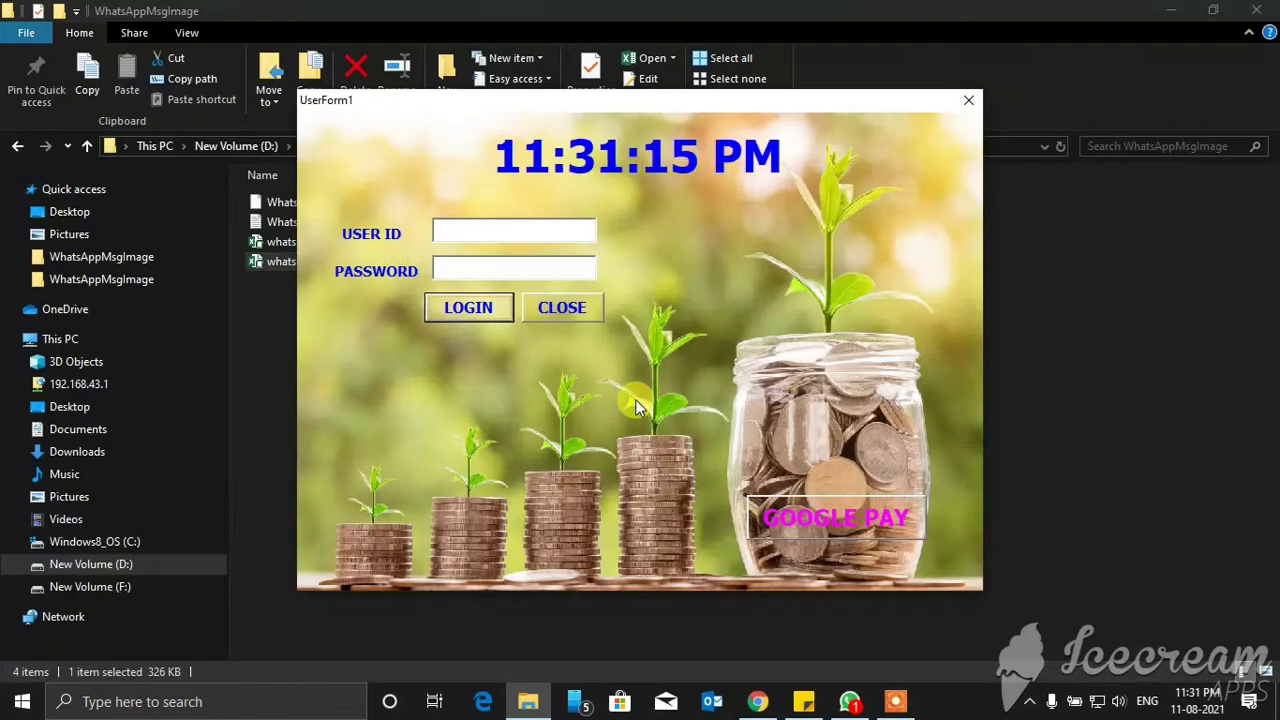
pyautogui.click(517, 229)
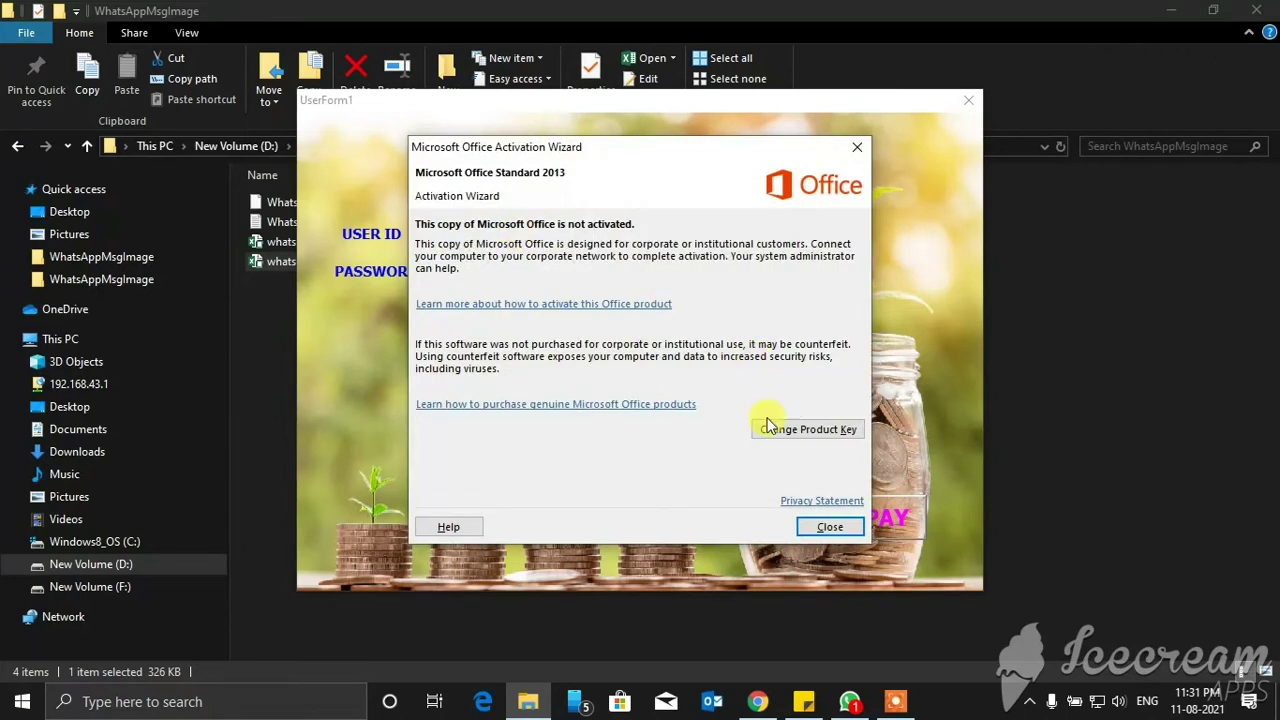
pyautogui.click(831, 528)
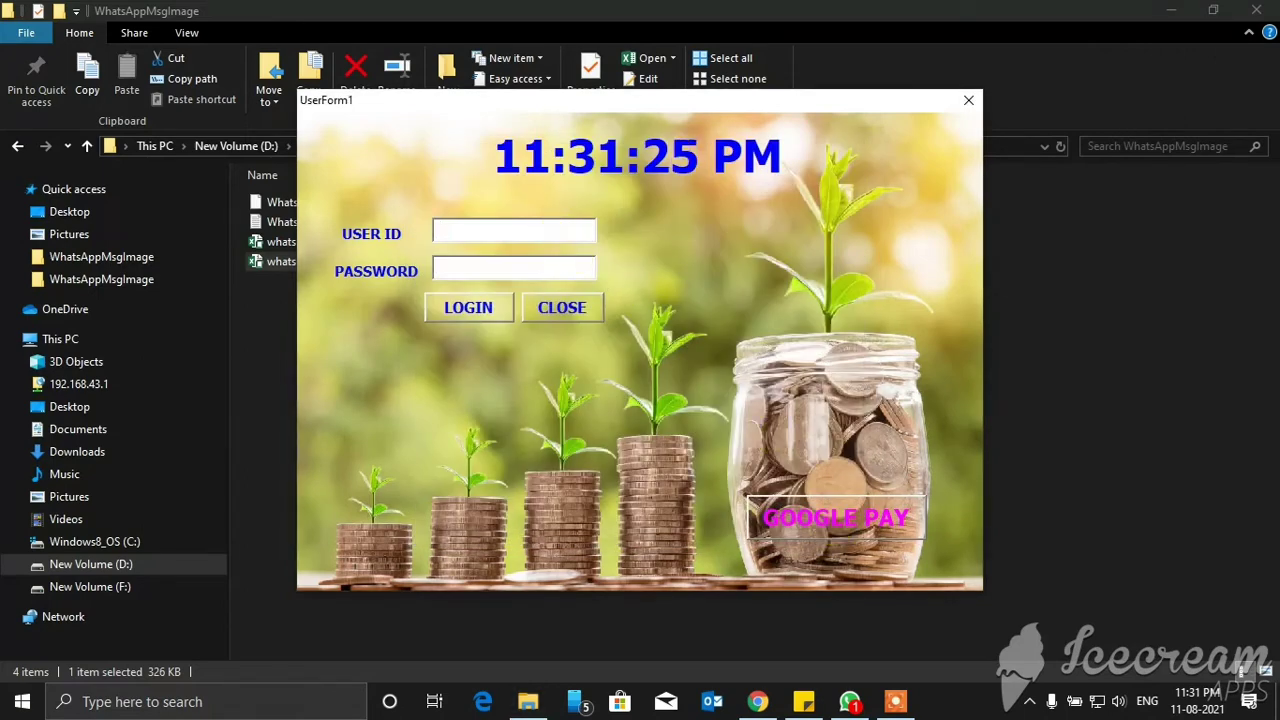
pyautogui.write('swami8')
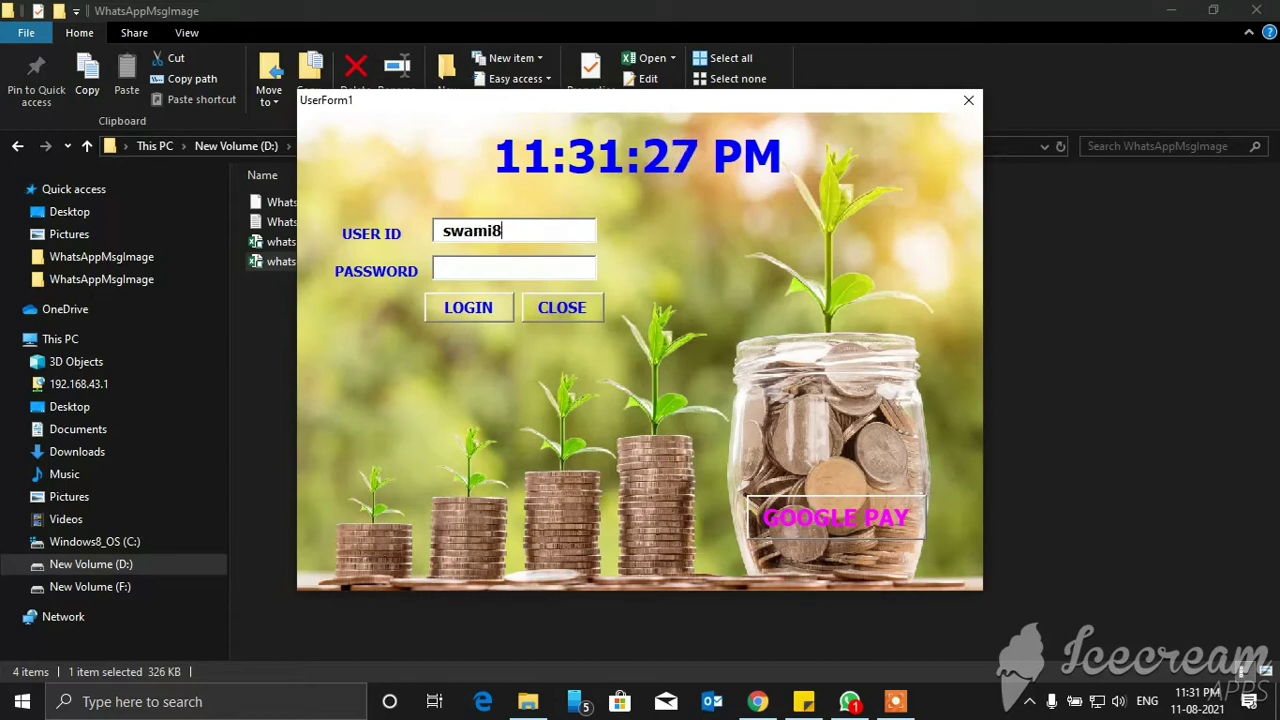
pyautogui.write('9')
pyautogui.press('Tab')
pyautogui.write('****')
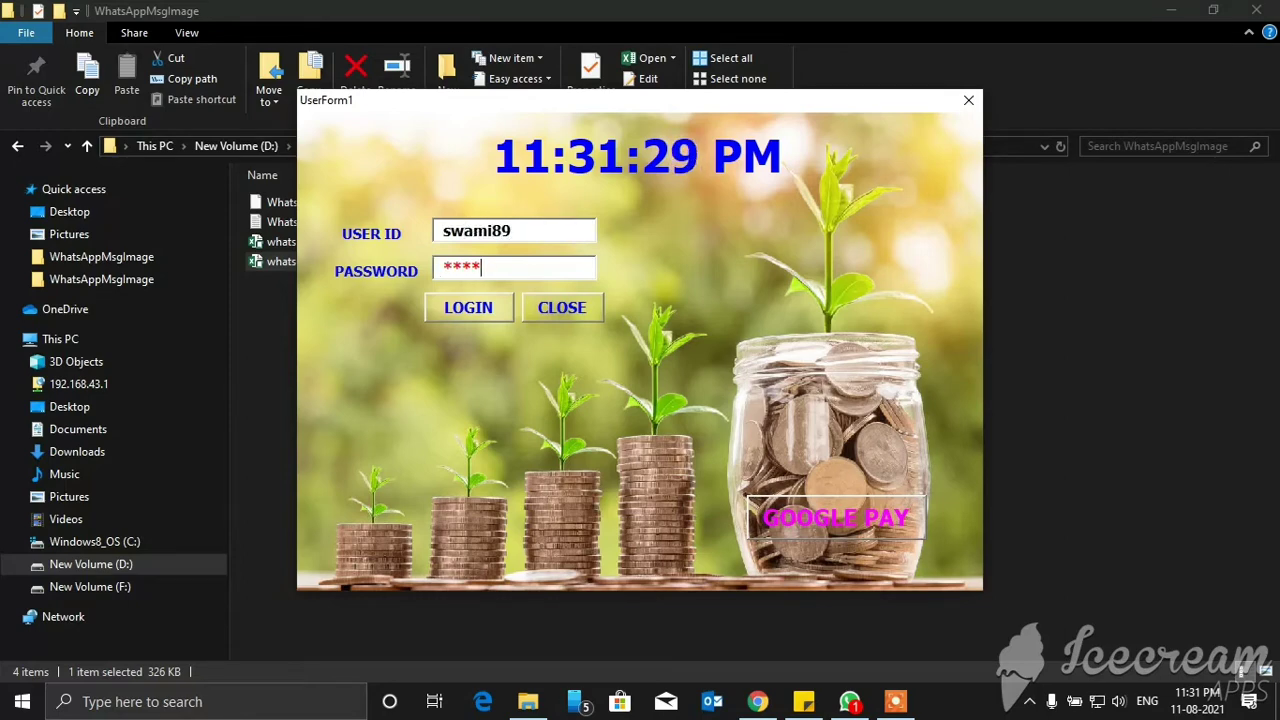
pyautogui.write('******')
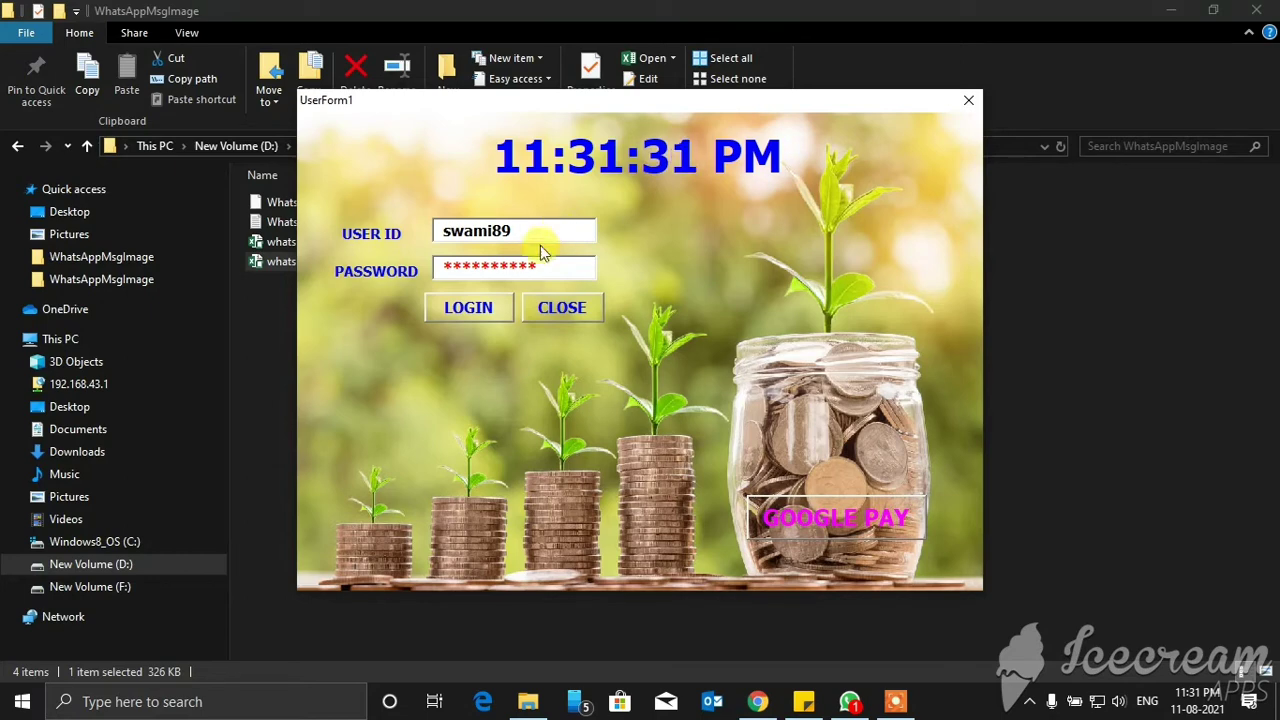
pyautogui.click(490, 310)
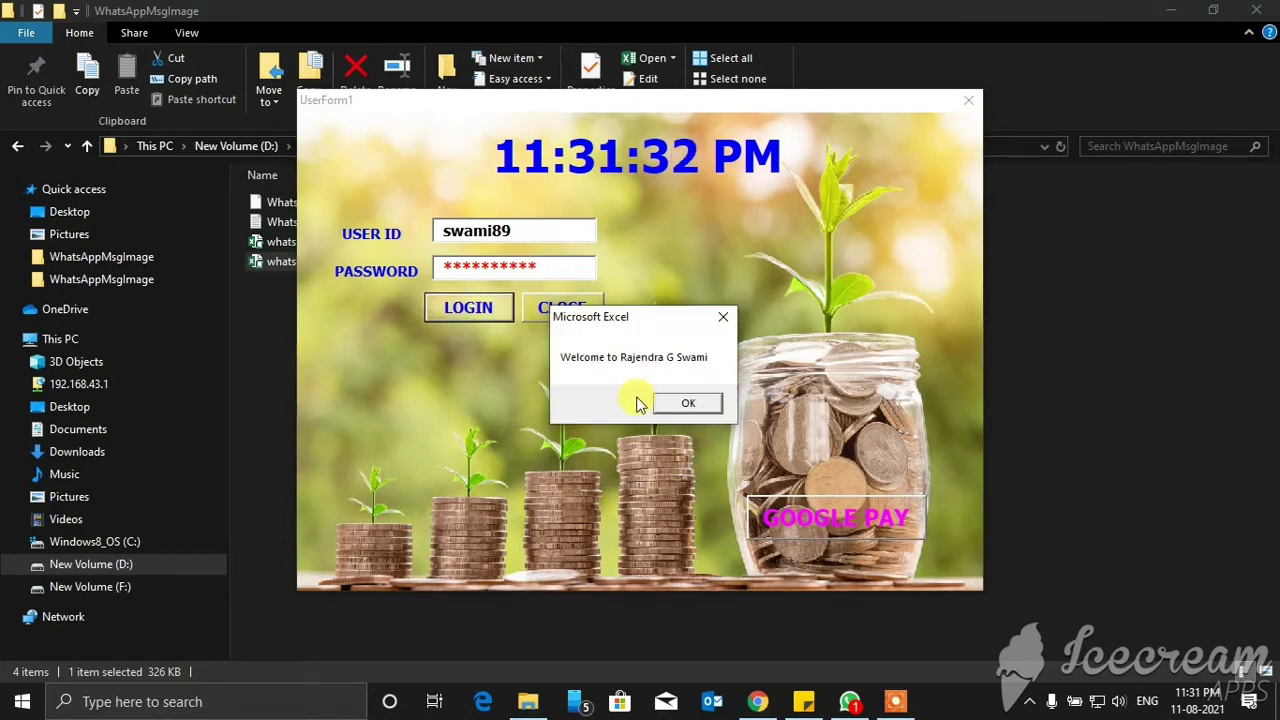
pyautogui.click(672, 403)
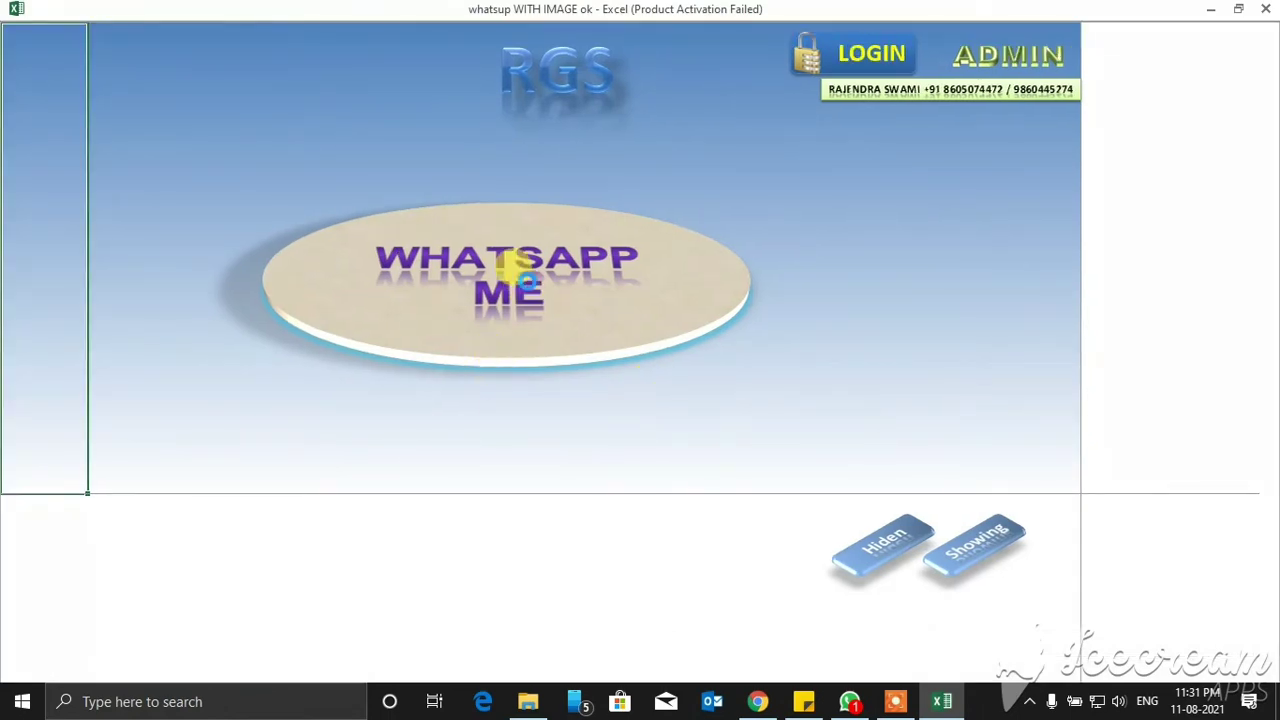
# Open the contacts-and-messages sheet and review each contact number down to the 'by' row.
pyautogui.click(527, 282)
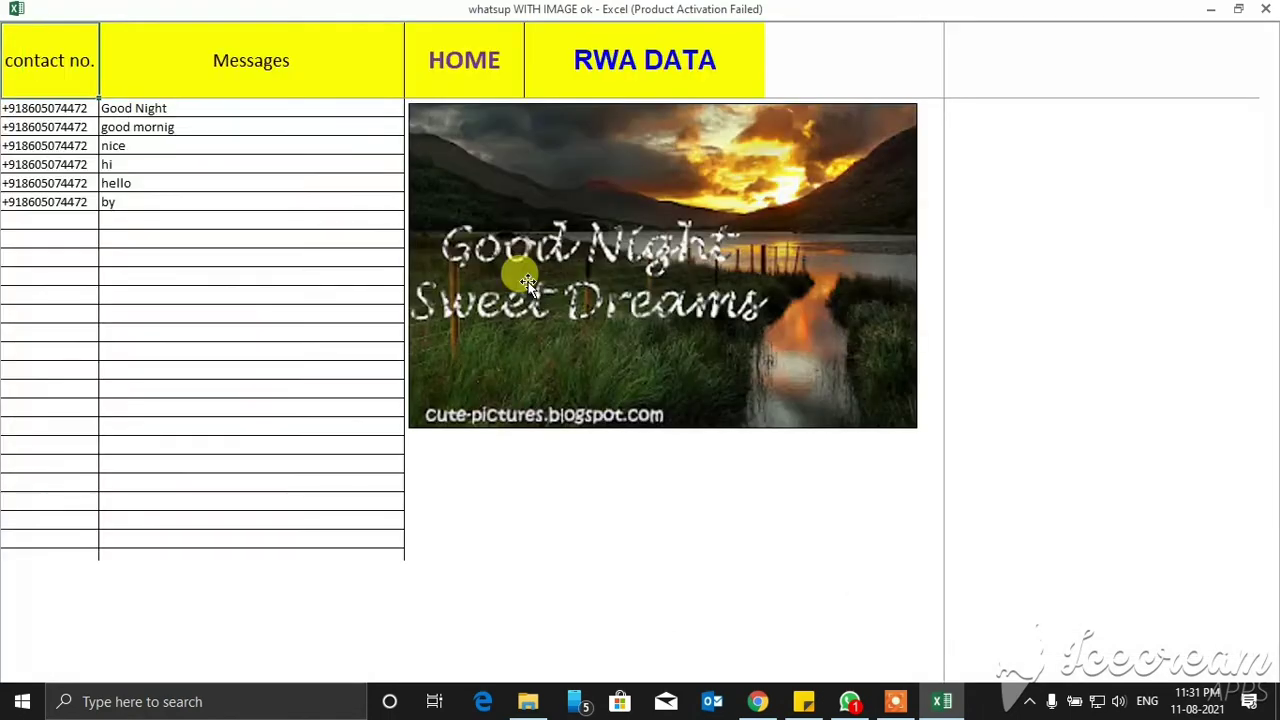
pyautogui.click(63, 113)
pyautogui.click(58, 127)
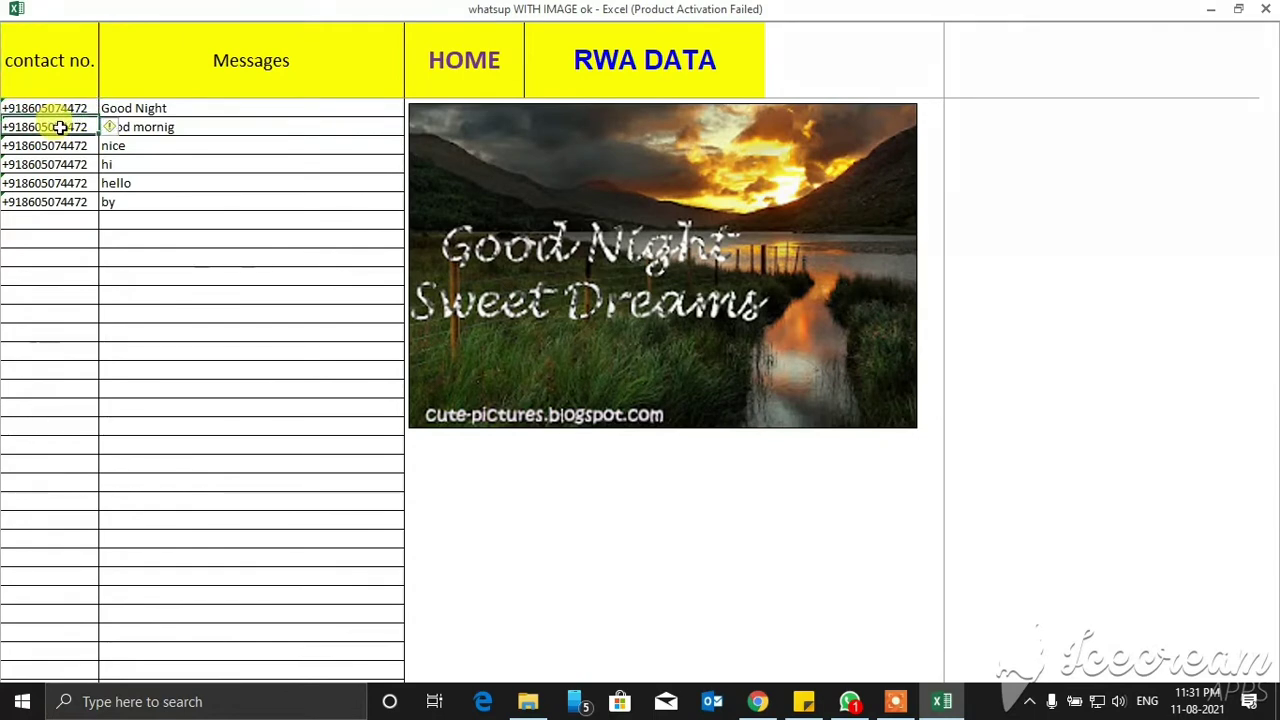
pyautogui.click(58, 145)
pyautogui.click(58, 164)
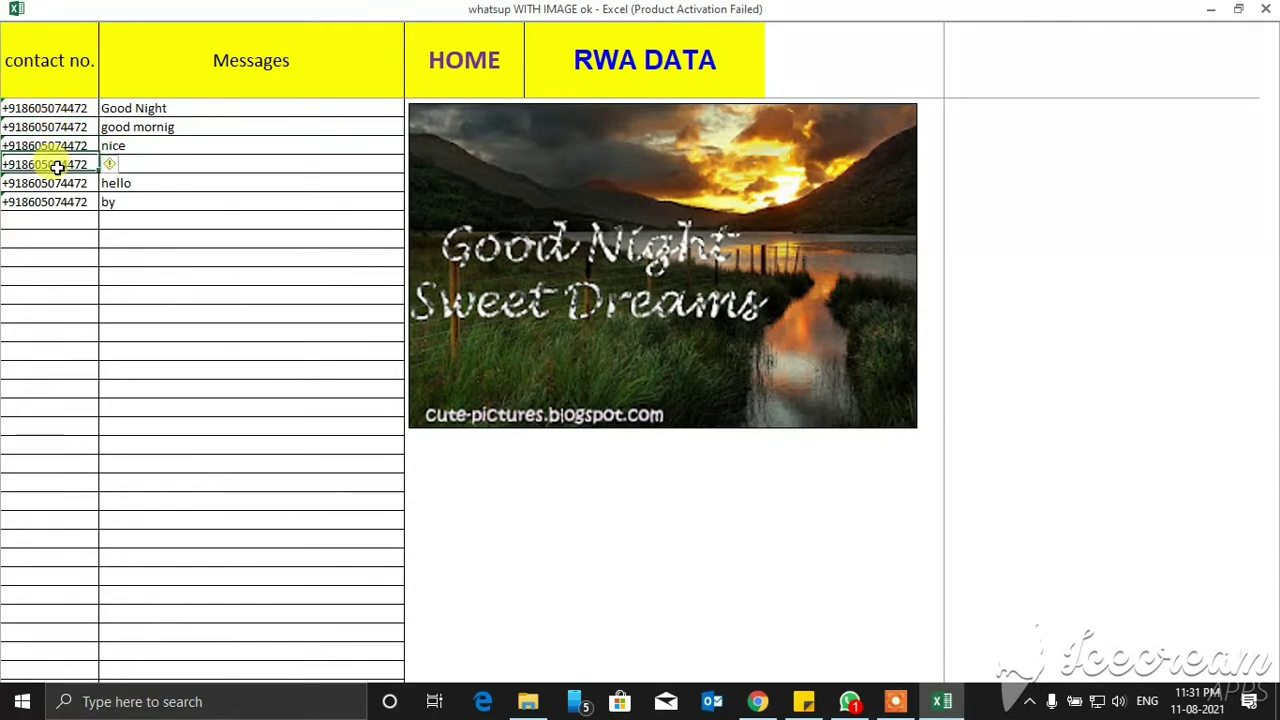
pyautogui.click(60, 183)
pyautogui.click(60, 202)
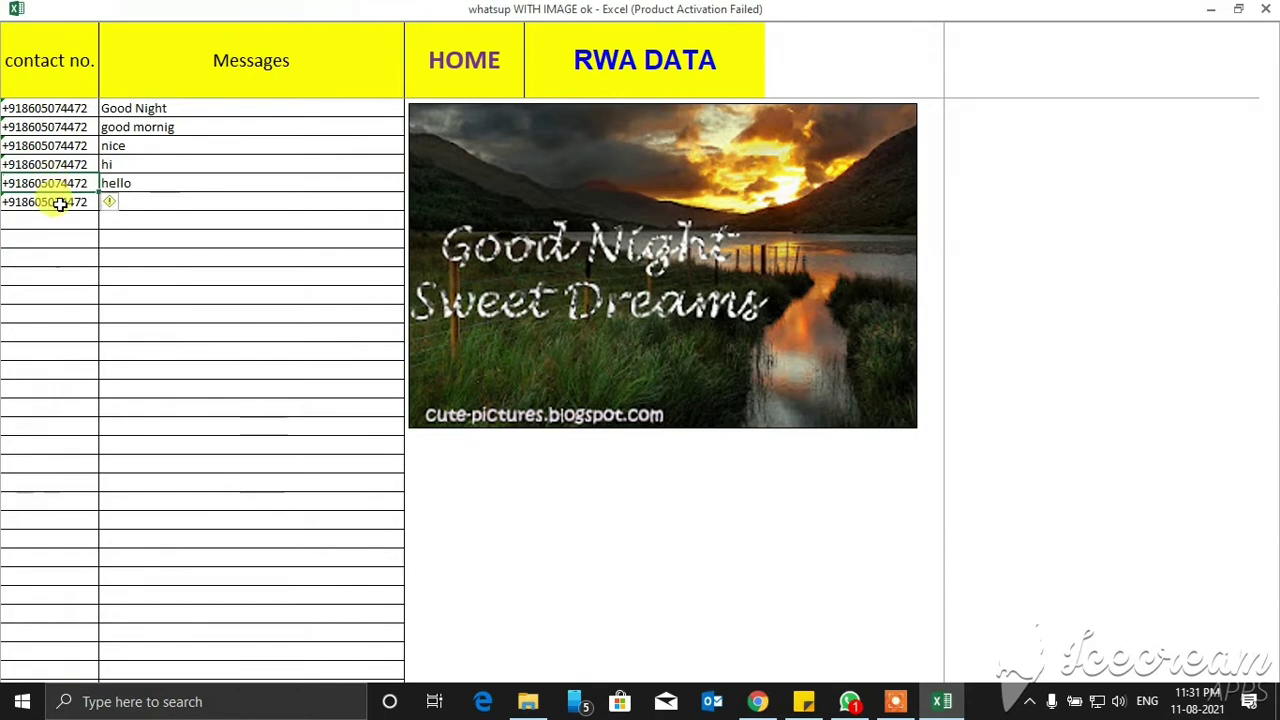
# Review the messages from 'Good Night' to 'by' and the Good Night Sweet Dreams picture.
pyautogui.click(158, 105)
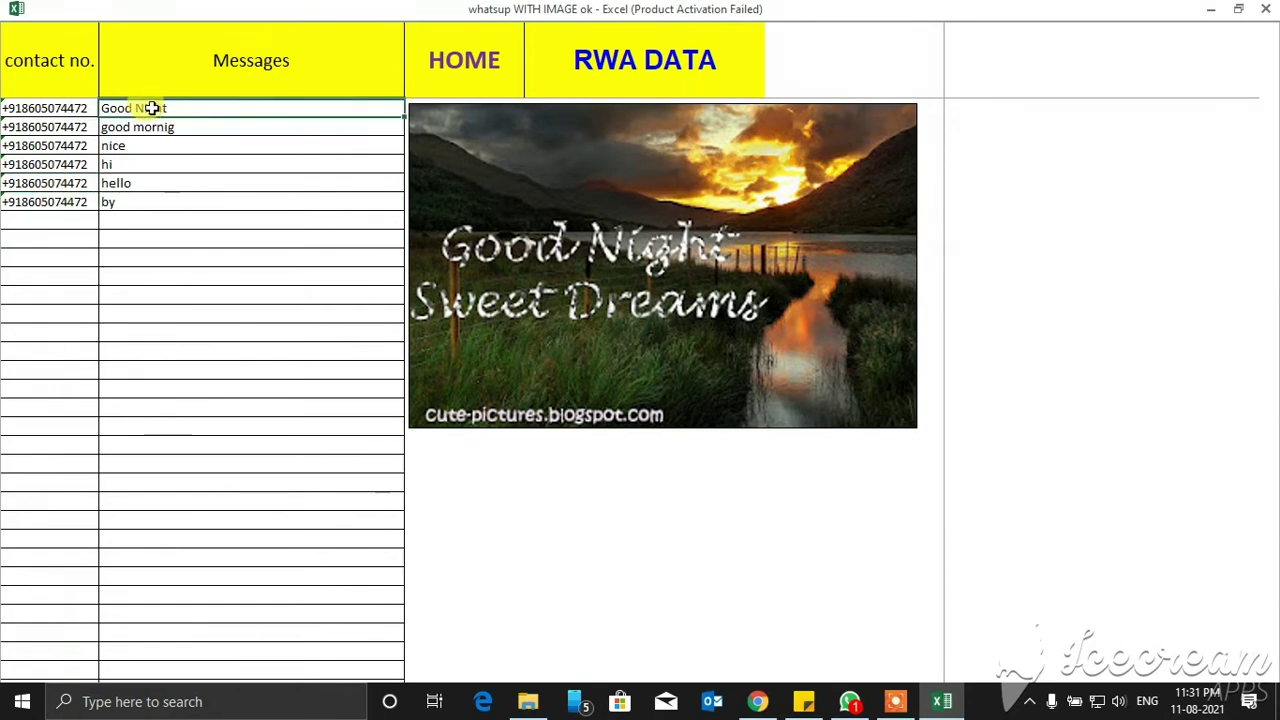
pyautogui.moveTo(153, 111); pyautogui.dragTo(153, 202)
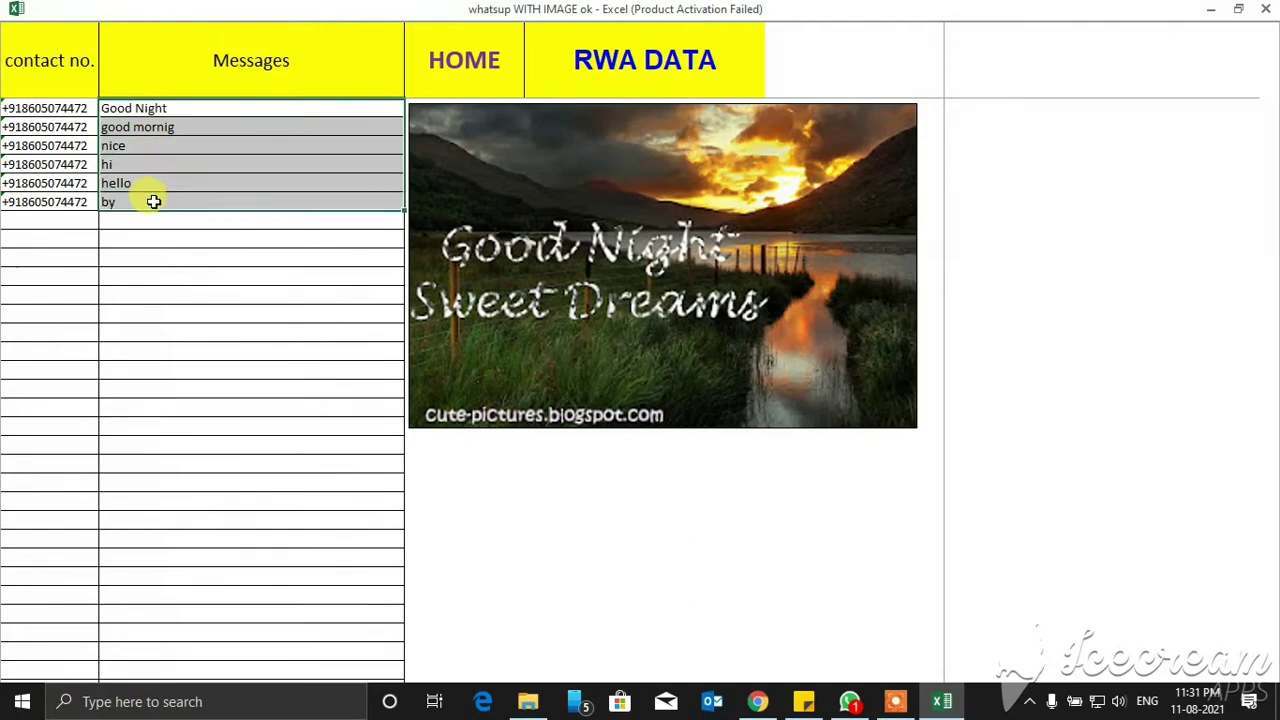
pyautogui.click(226, 220)
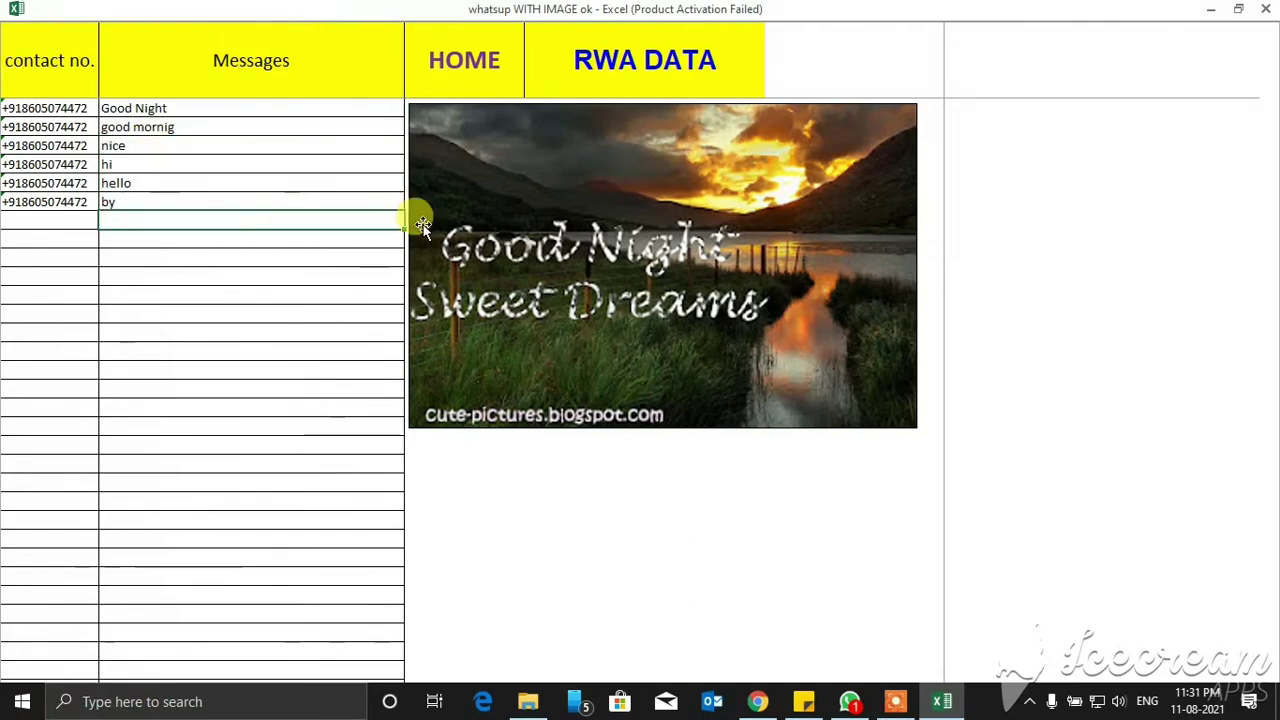
pyautogui.click(484, 219)
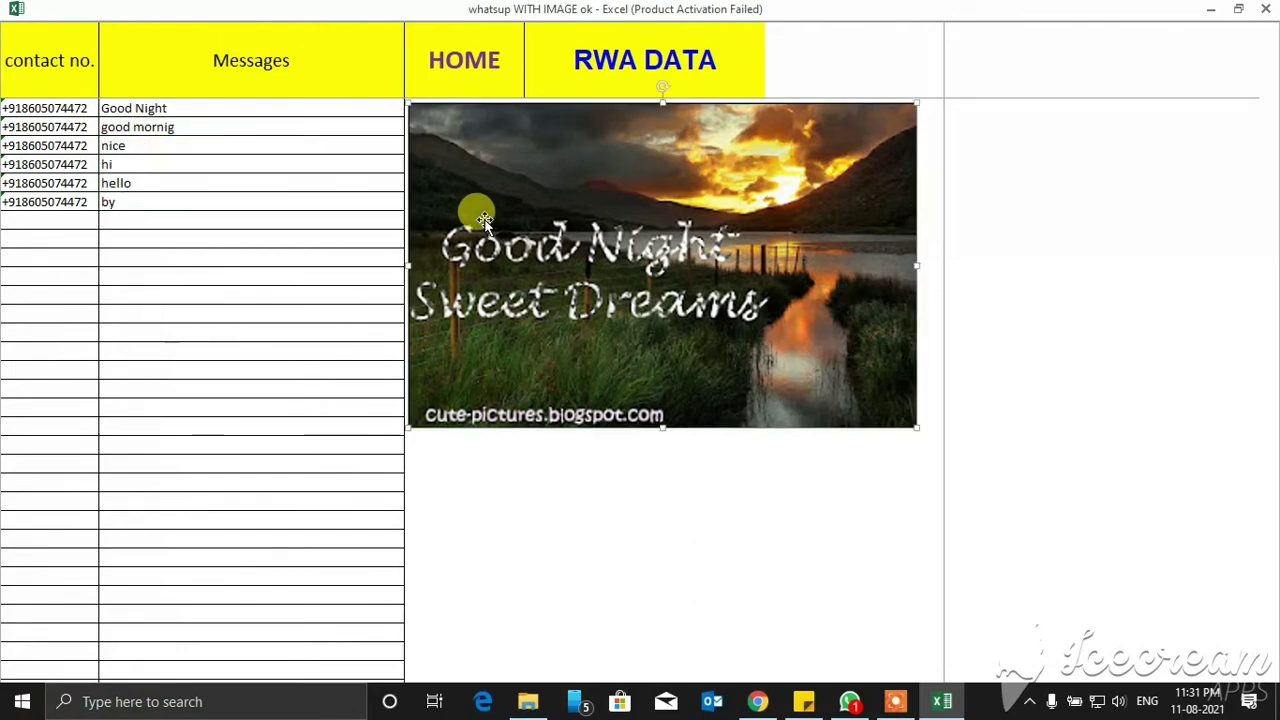
pyautogui.click(159, 127)
pyautogui.click(88, 108)
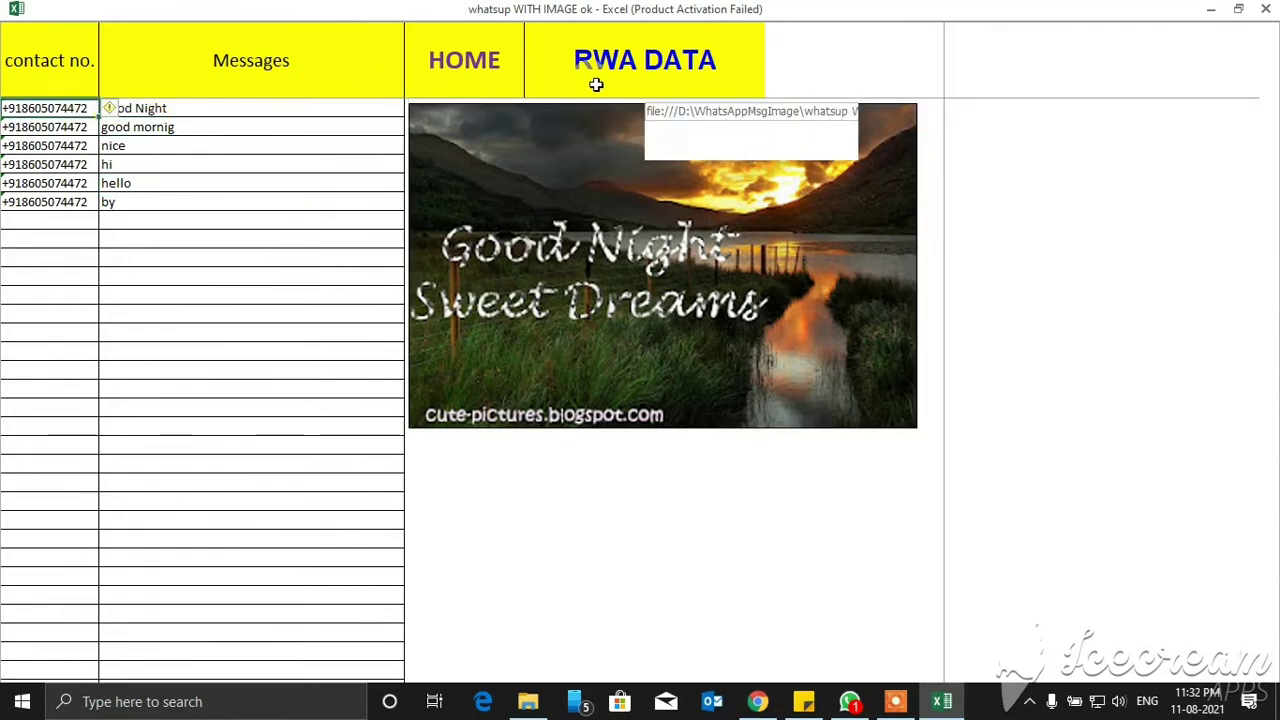
# Visit the RWA DATA sheet, then go back to the WHATSAPP ME home screen.
pyautogui.click(625, 62)
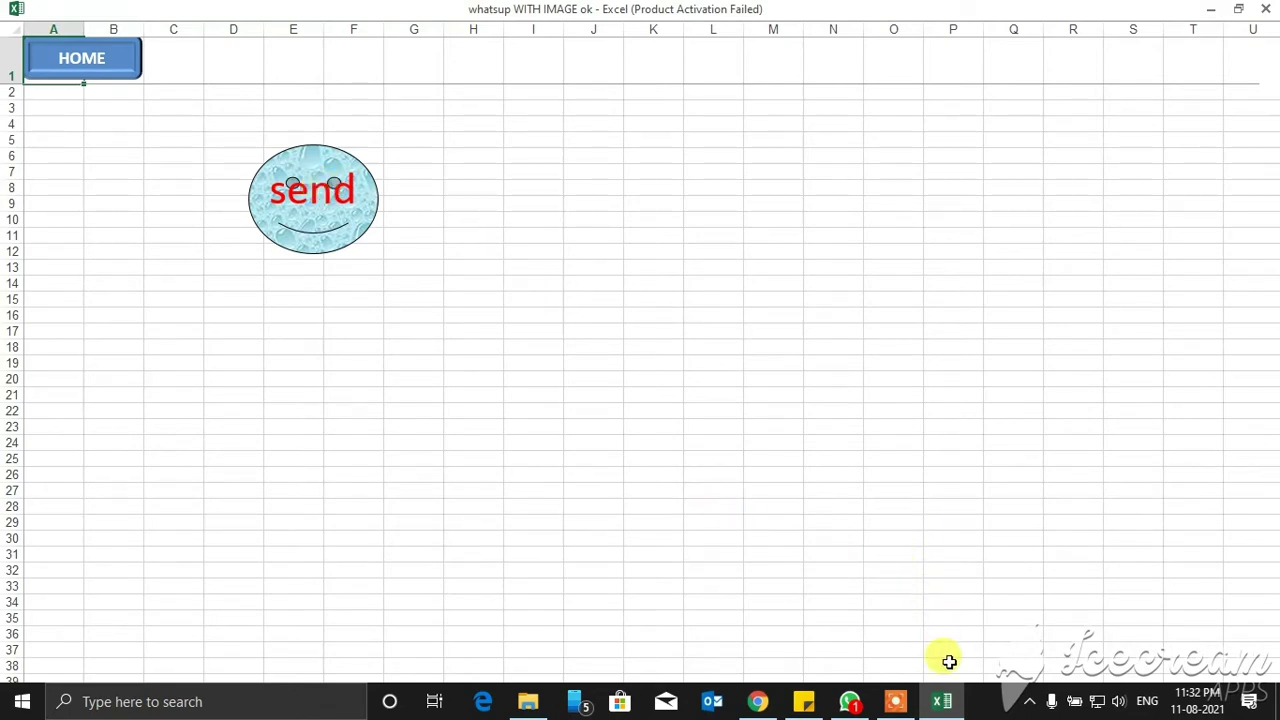
pyautogui.click(945, 707)
pyautogui.click(945, 707)
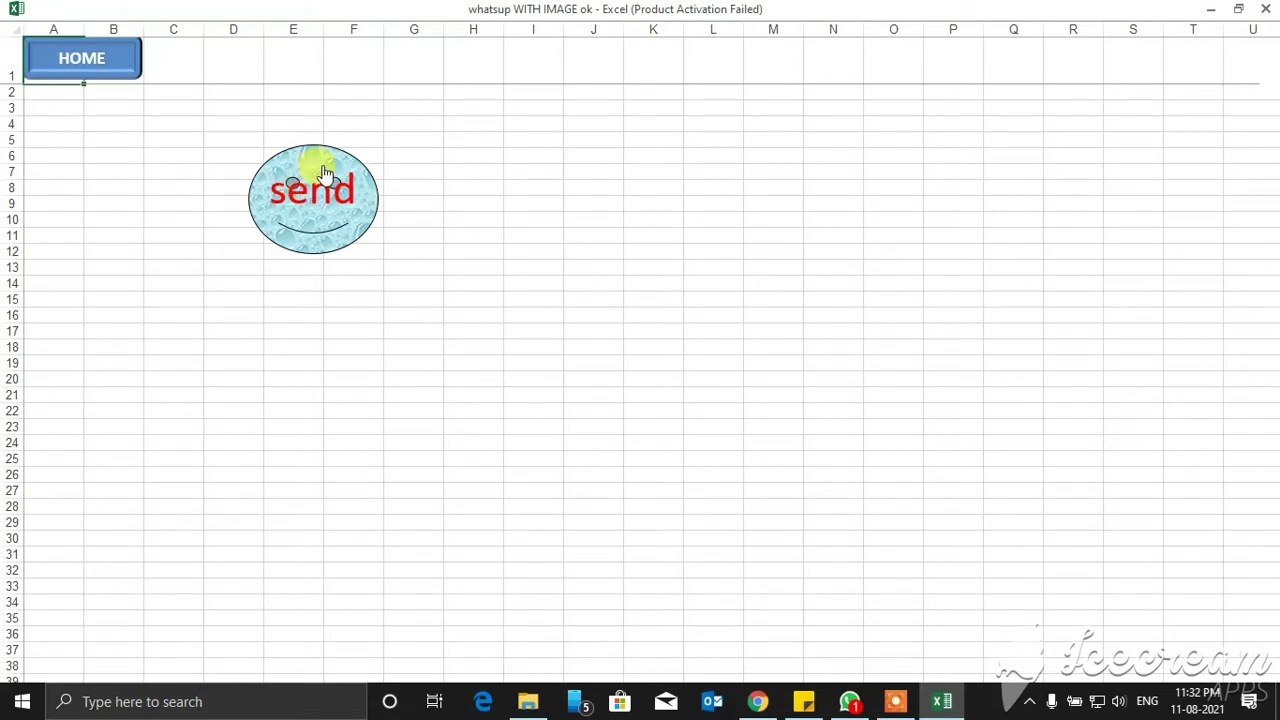
pyautogui.click(117, 66)
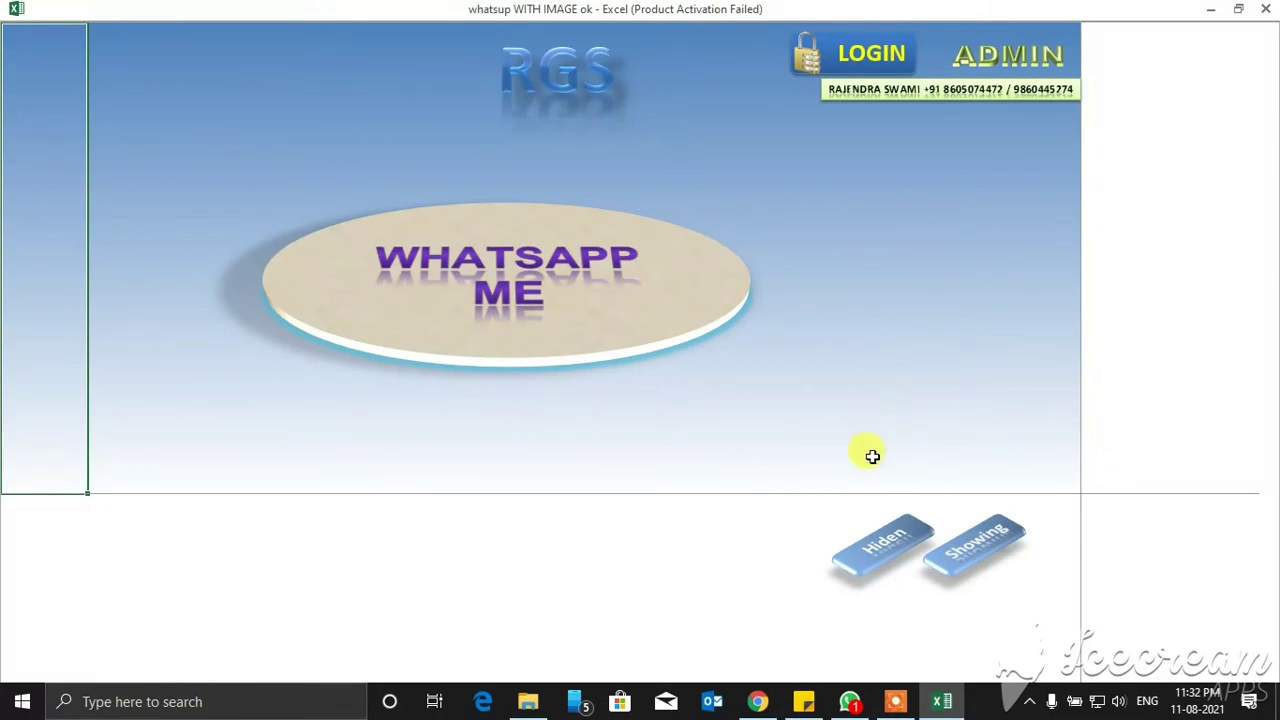
# Open the contacts sheet and run the send macro, sending the picture captioned 'Good Night'.
pyautogui.click(618, 316)
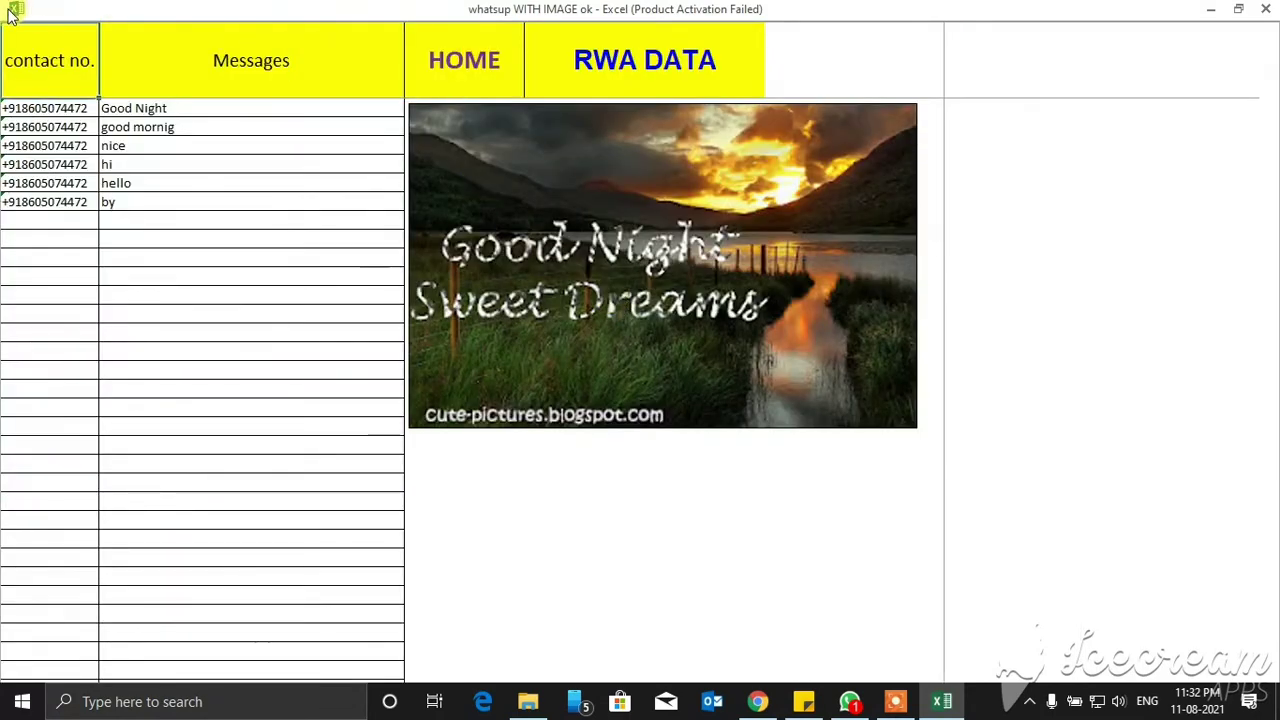
pyautogui.click(477, 75)
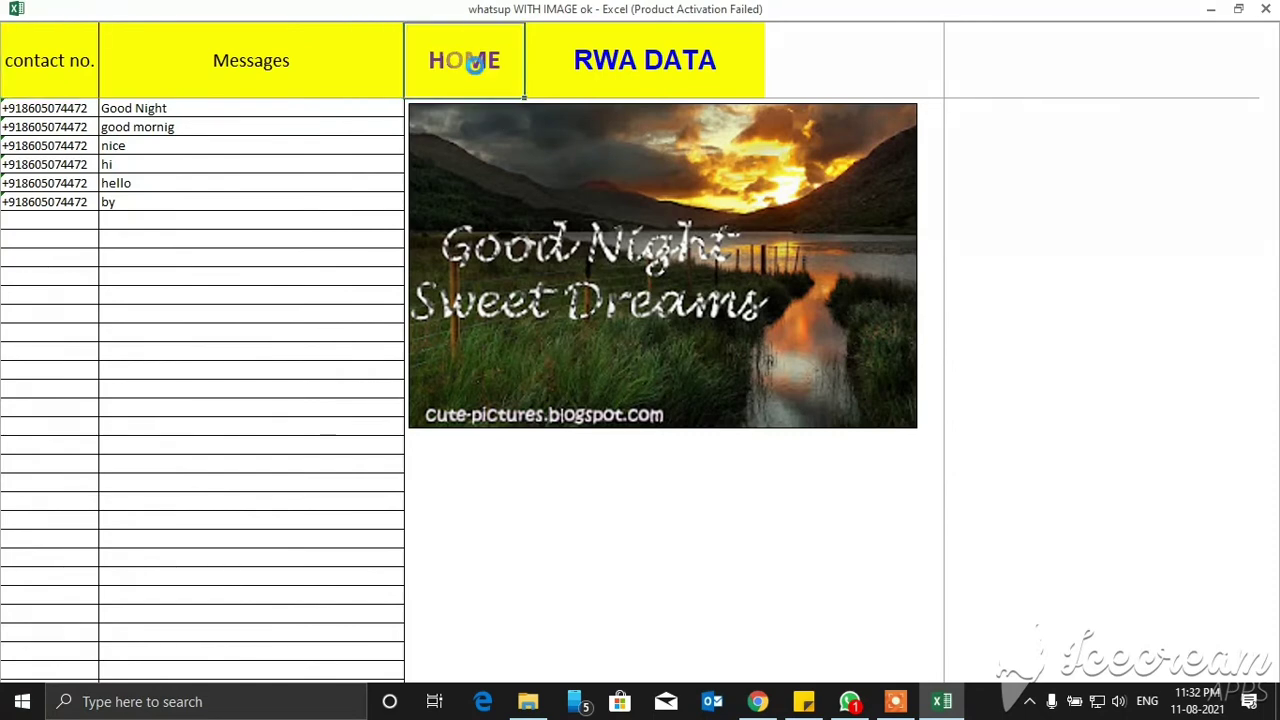
pyautogui.click(977, 555)
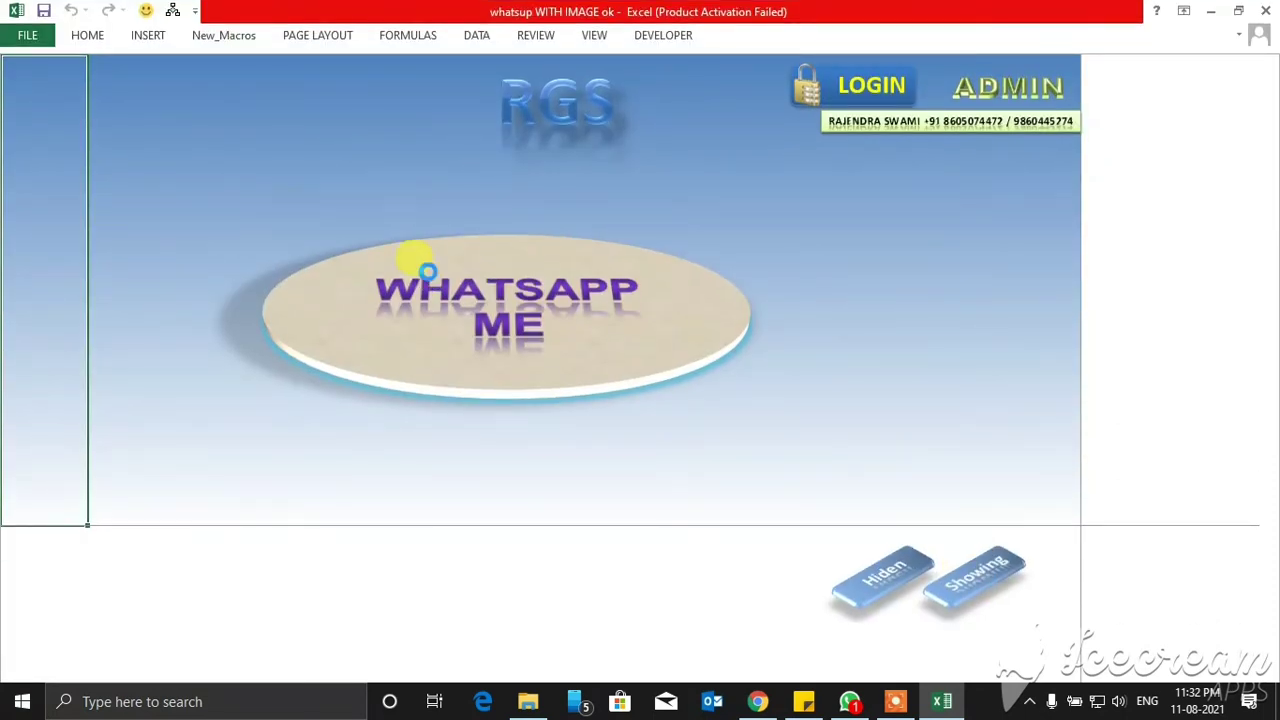
pyautogui.click(410, 265)
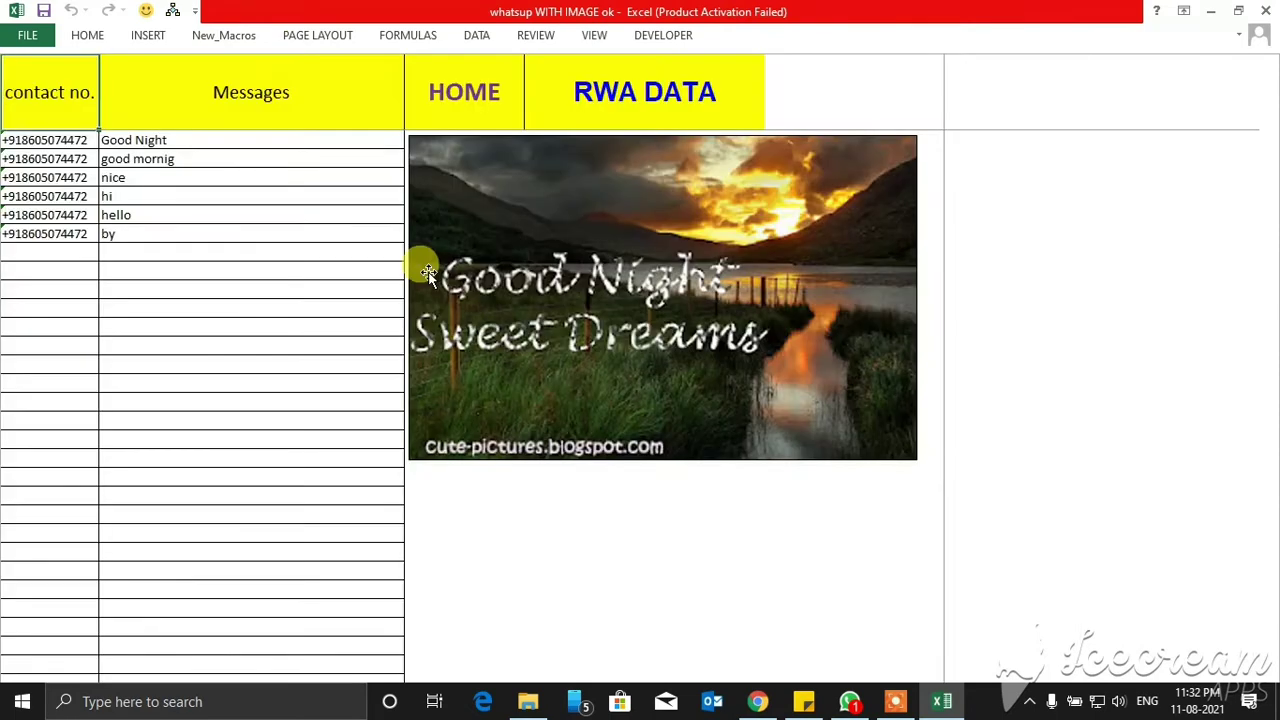
pyautogui.click(173, 11)
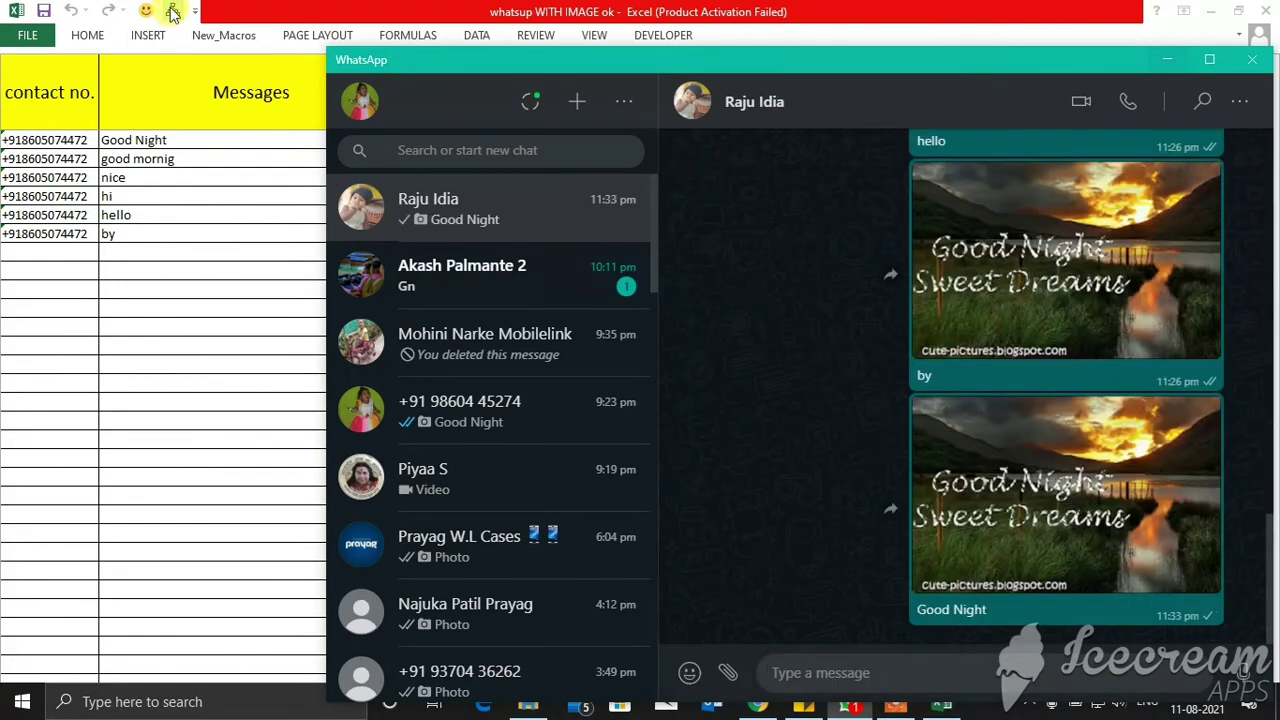
# Run the send macro again for the next messages, then bring the WhatsApp chat forward.
pyautogui.click(172, 12)
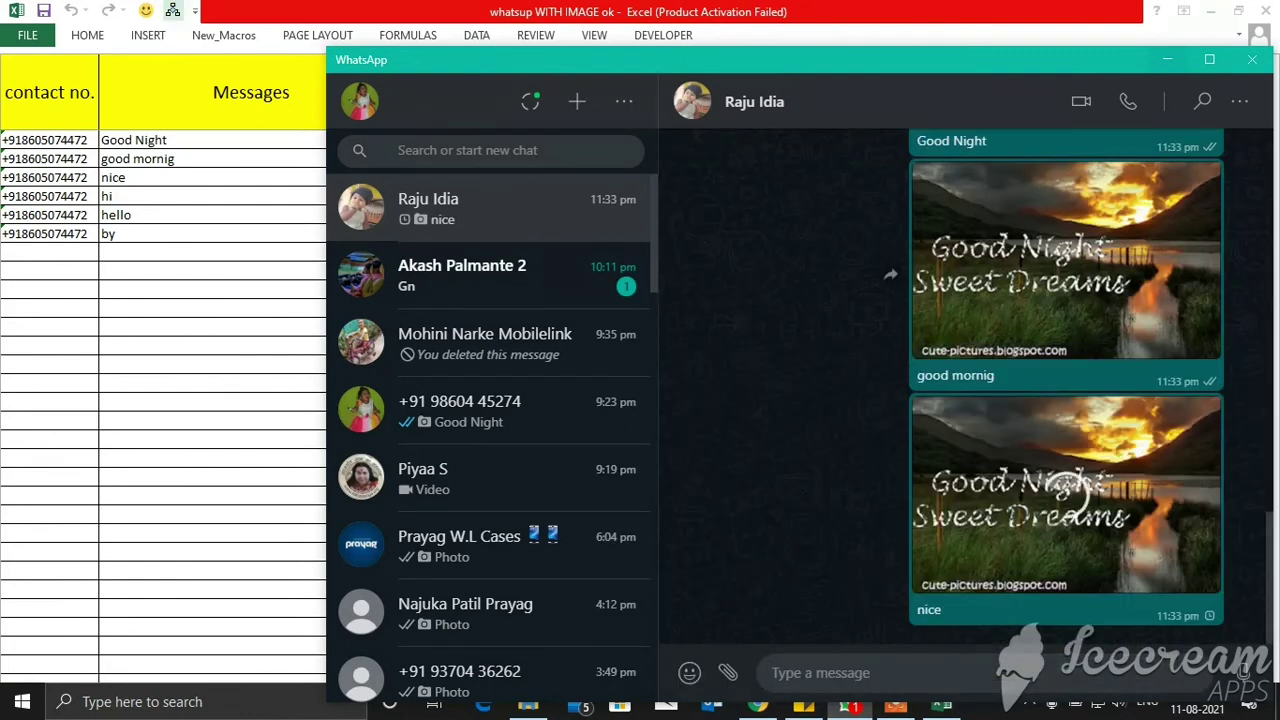
pyautogui.click(172, 12)
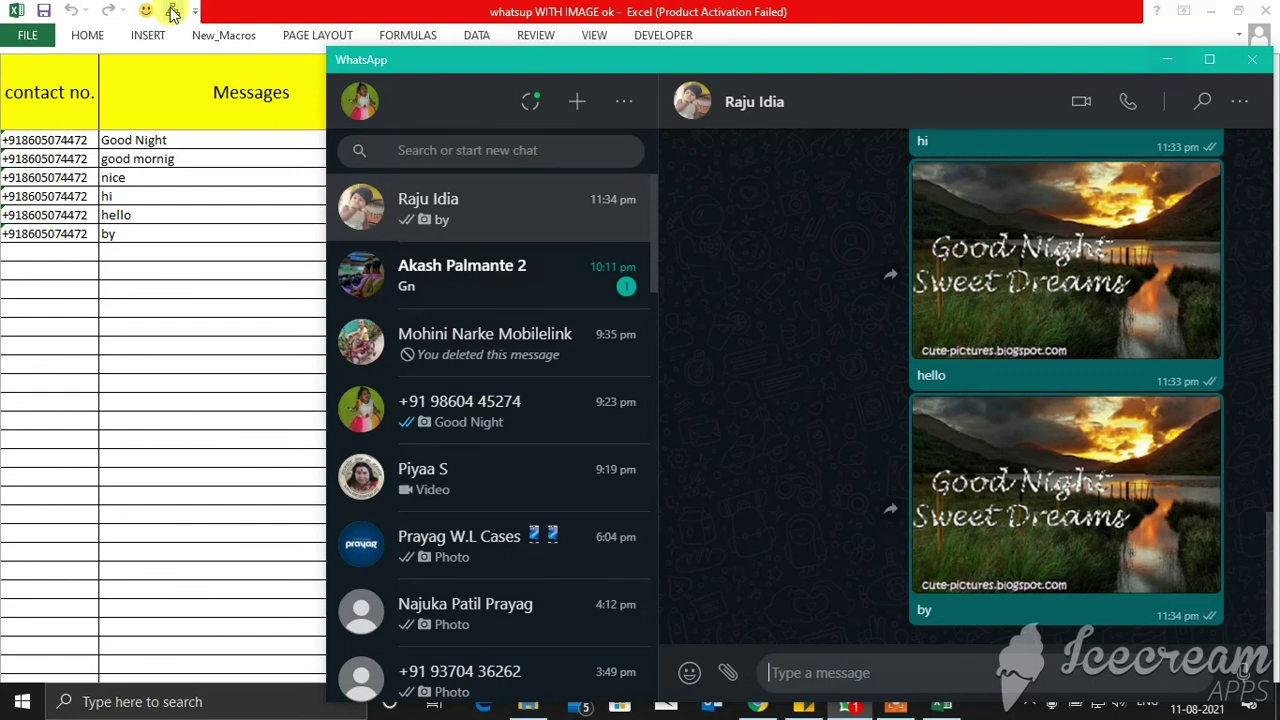
pyautogui.click(420, 88)
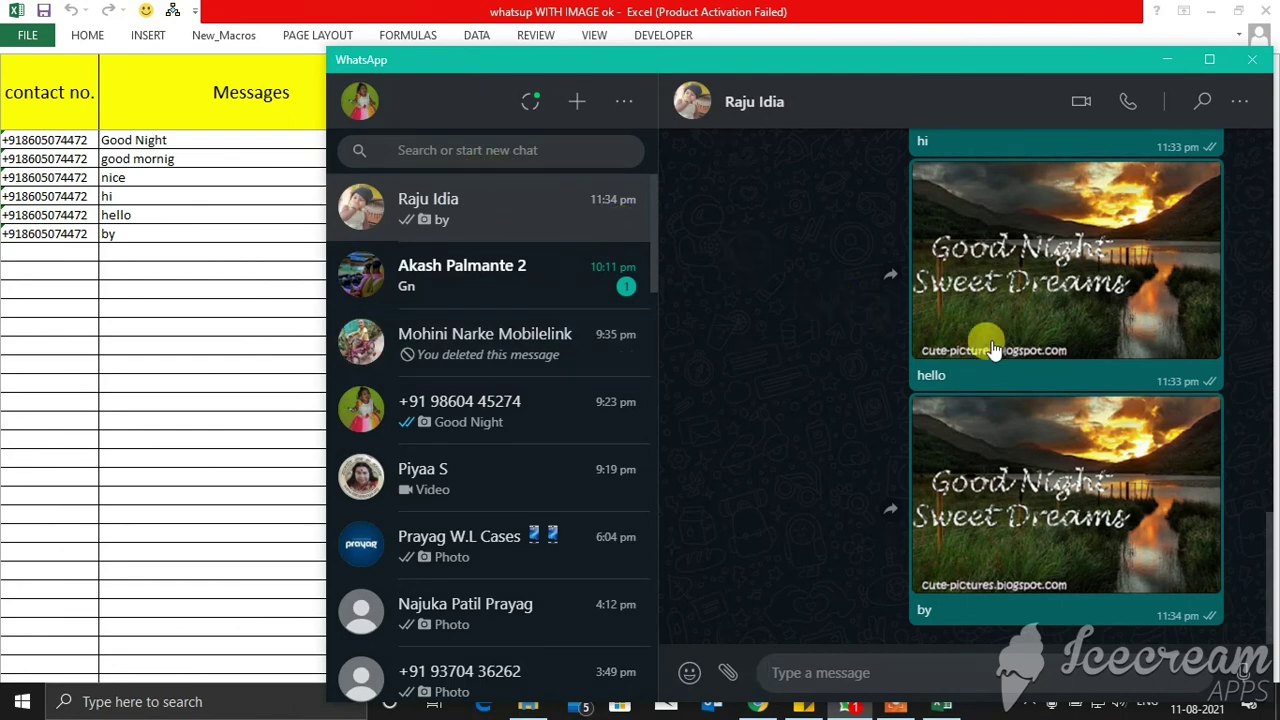
# View a sent image full size, scroll up through earlier chat messages, then return to Excel.
pyautogui.click(1021, 455)
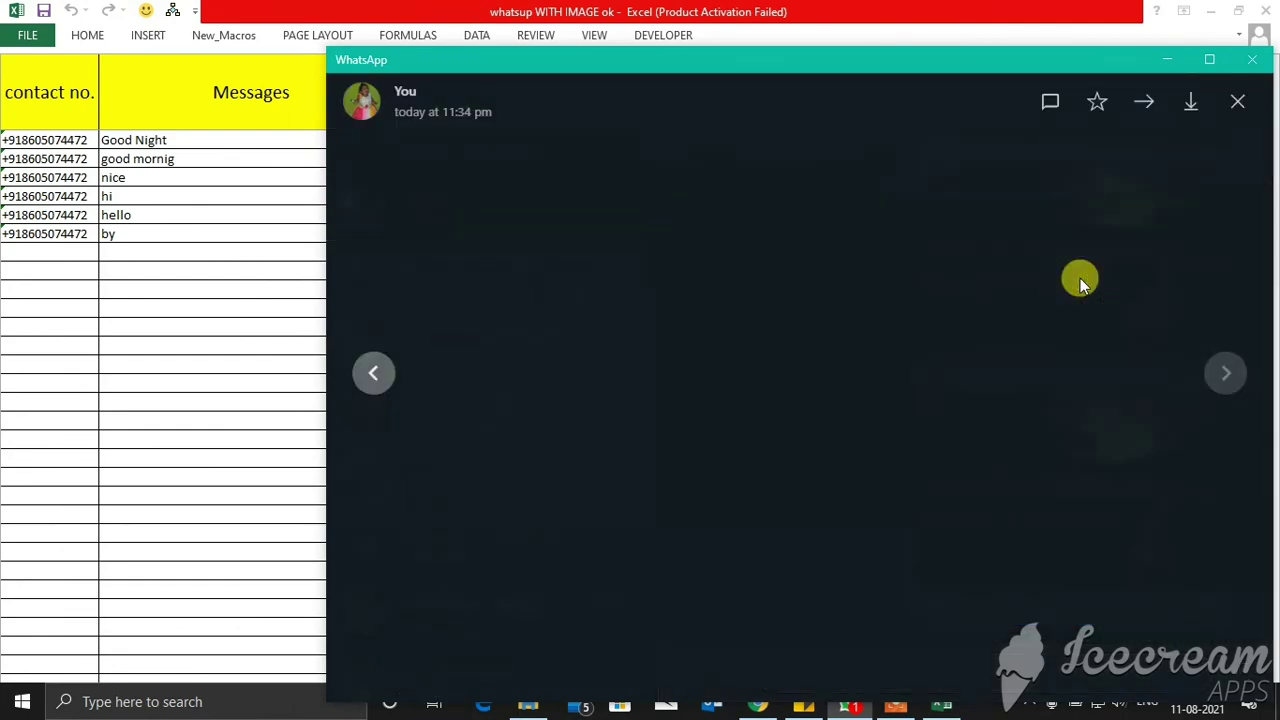
pyautogui.click(1238, 102)
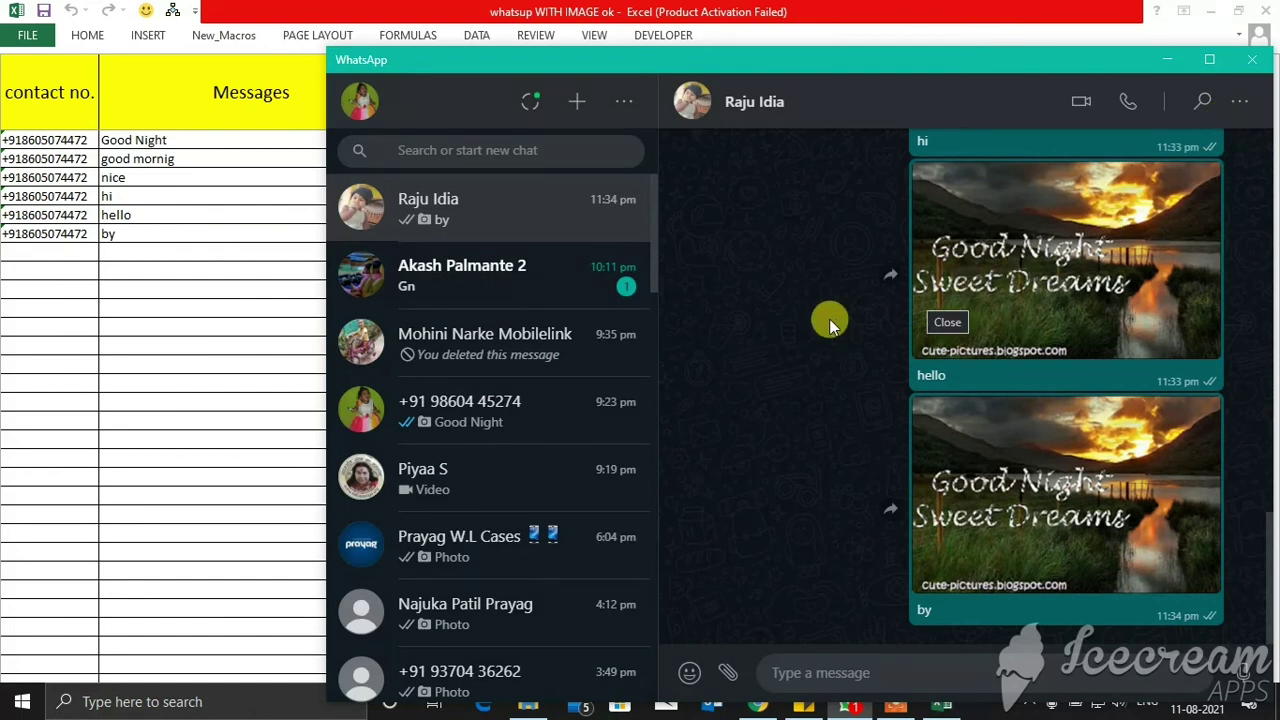
pyautogui.scroll(2, 829, 318)
pyautogui.scroll(3, 829, 319)
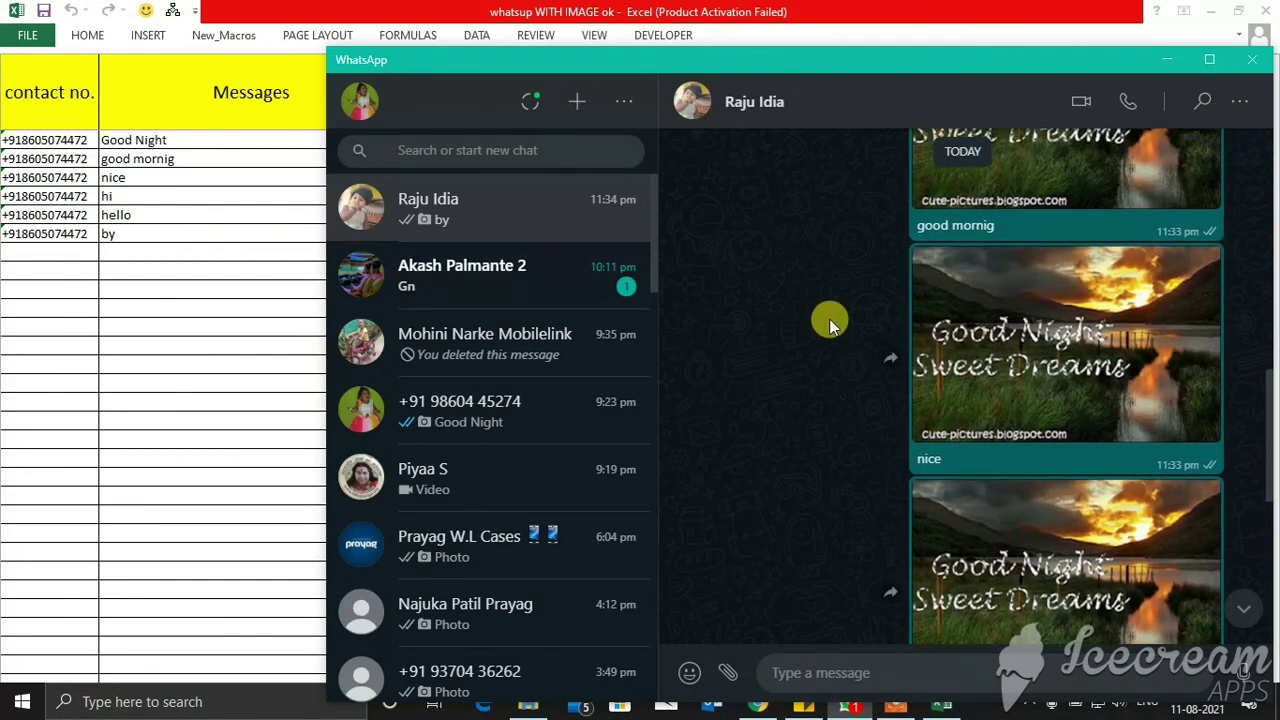
pyautogui.click(238, 409)
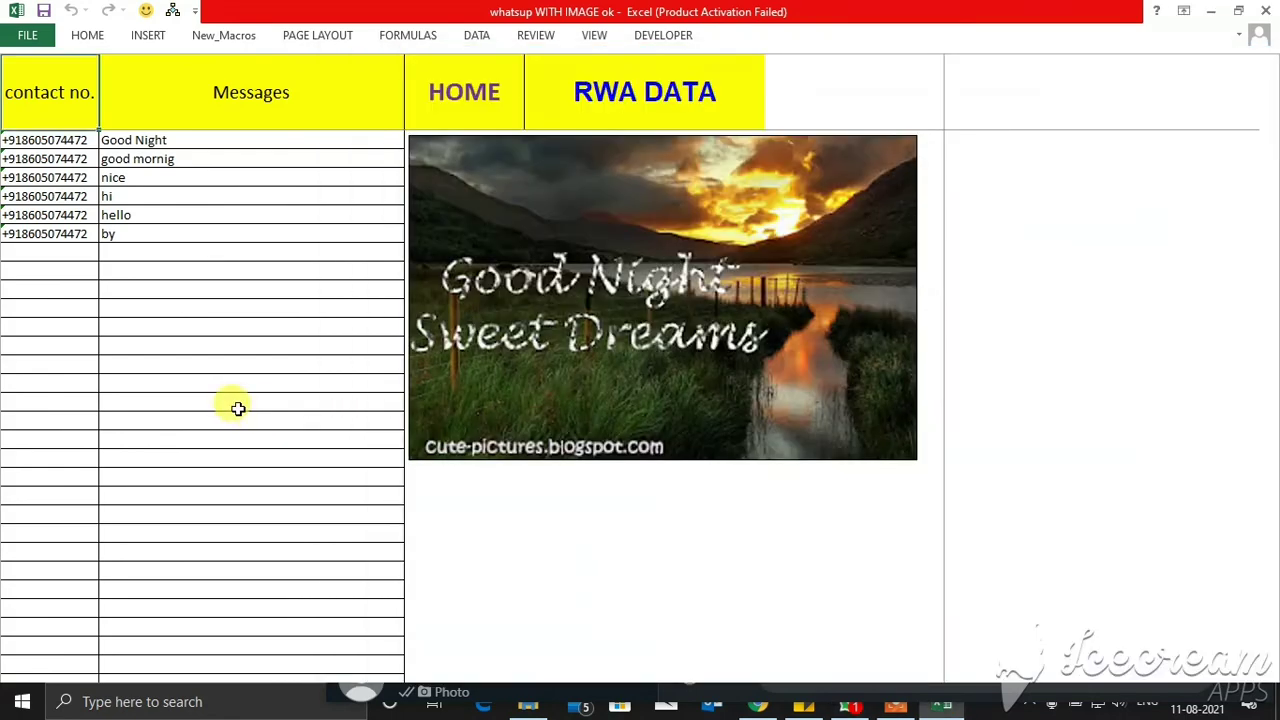
# Return to the WHATSAPP ME home sheet, then close the workbook, saving its changes.
pyautogui.click(473, 100)
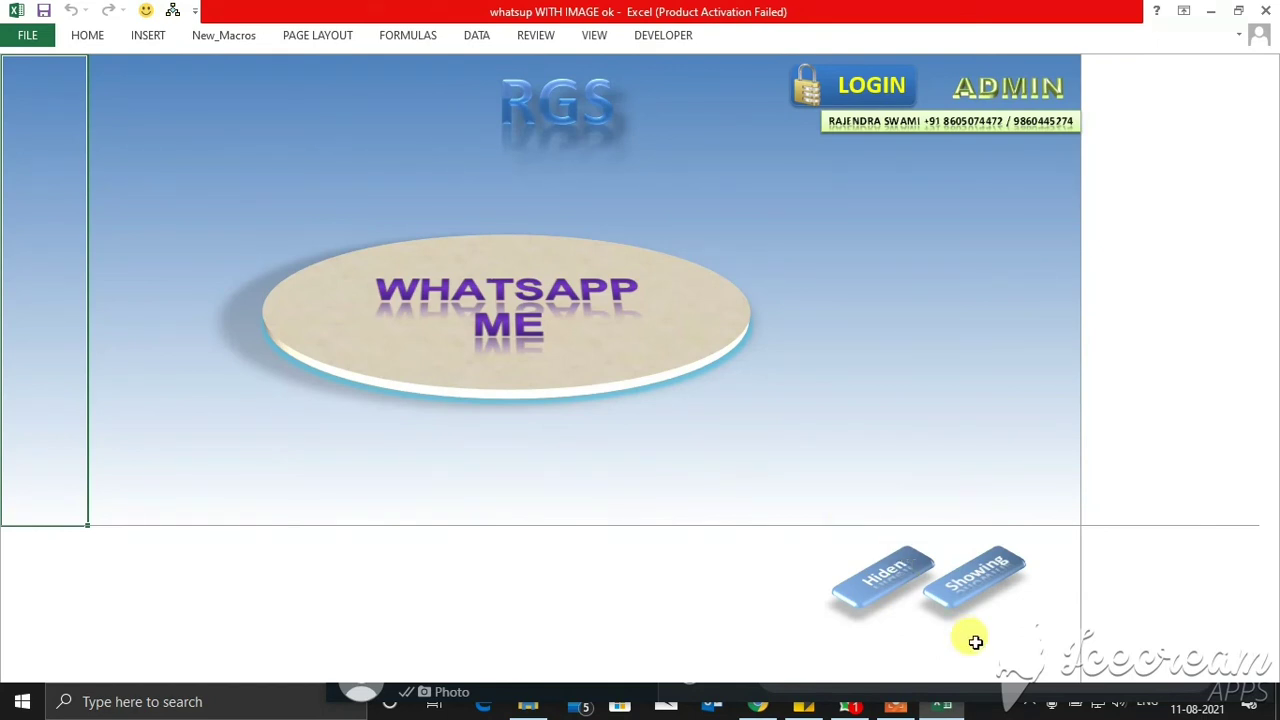
pyautogui.click(1268, 18)
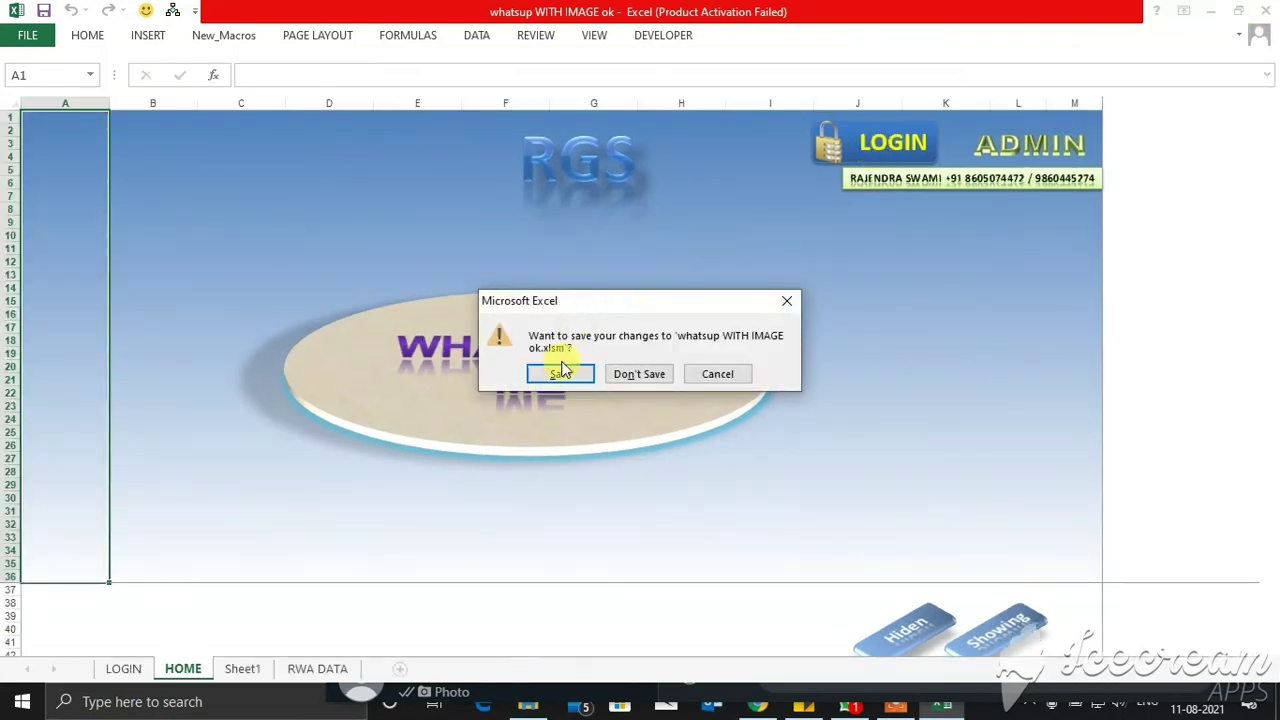
pyautogui.click(561, 372)
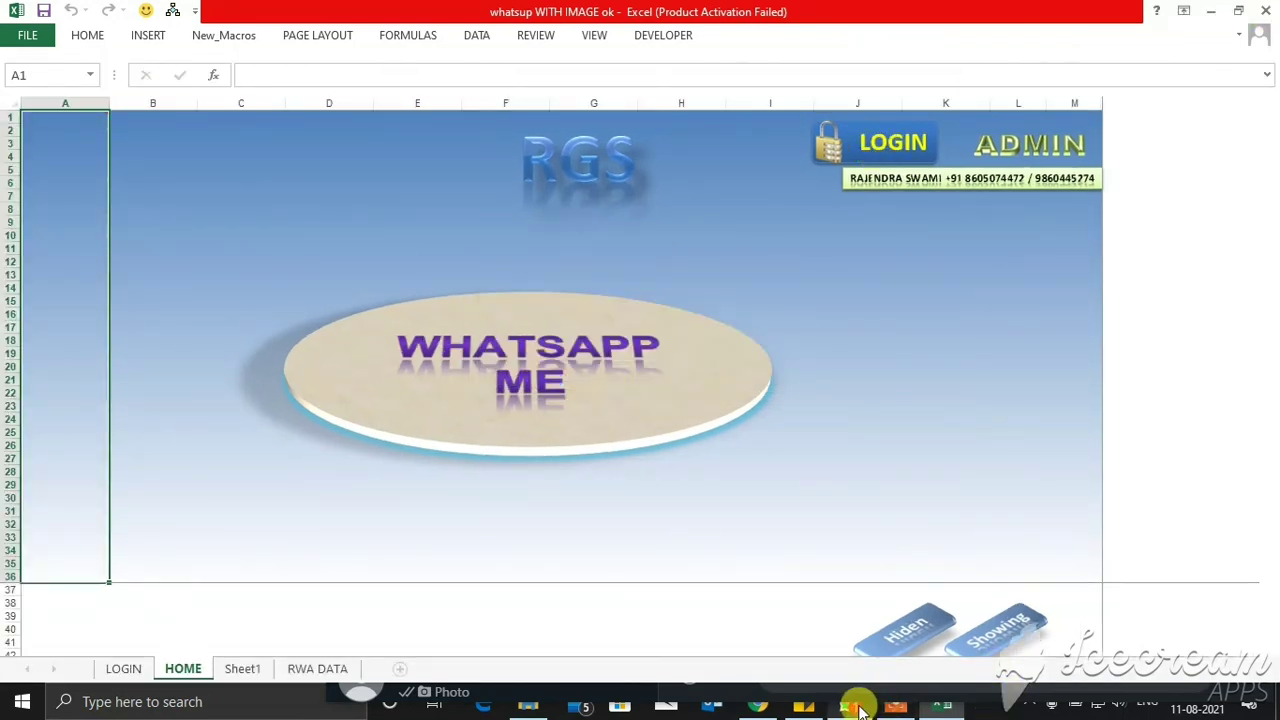
pyautogui.click(893, 708)
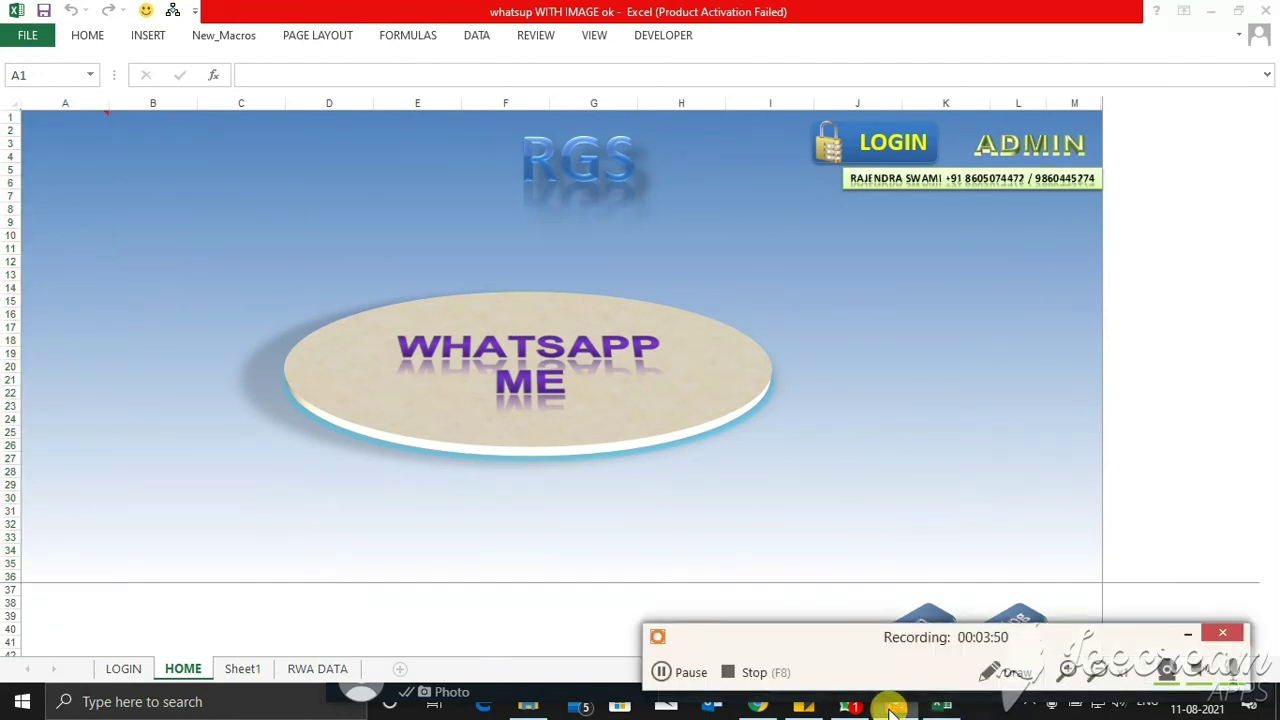